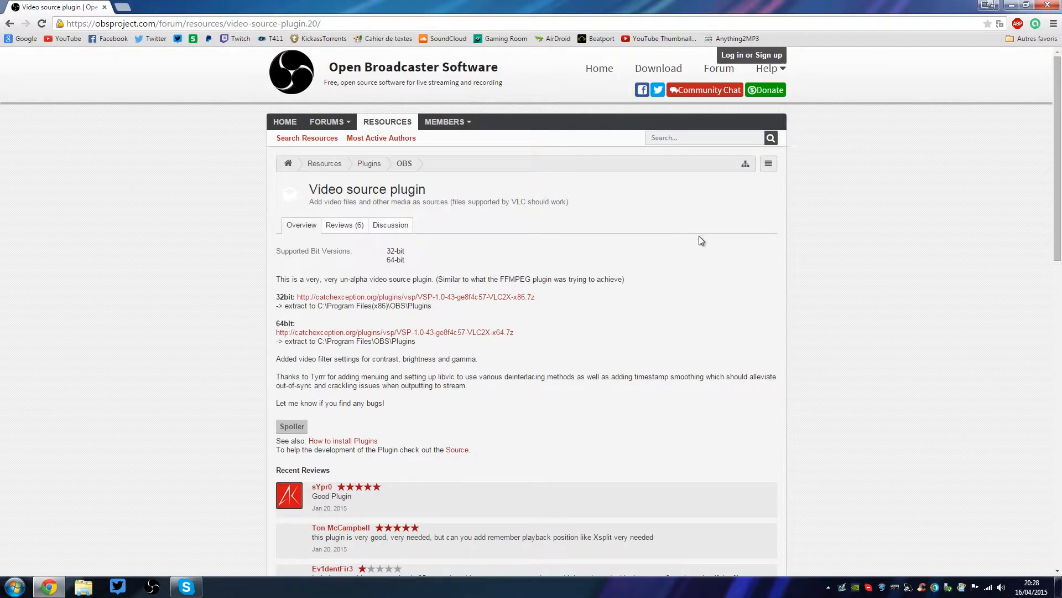
- Check in the Windows system properties whether the operating system is 32-bit or 64-bit, and return to the plugin page
scroll(777, 243, "down", 1)
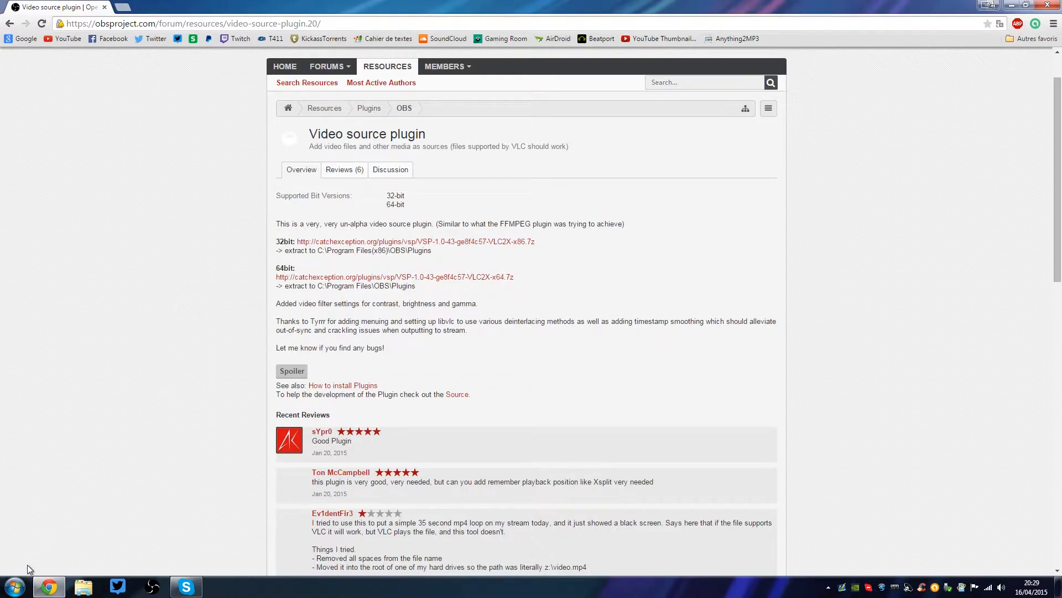
left_click(12, 589)
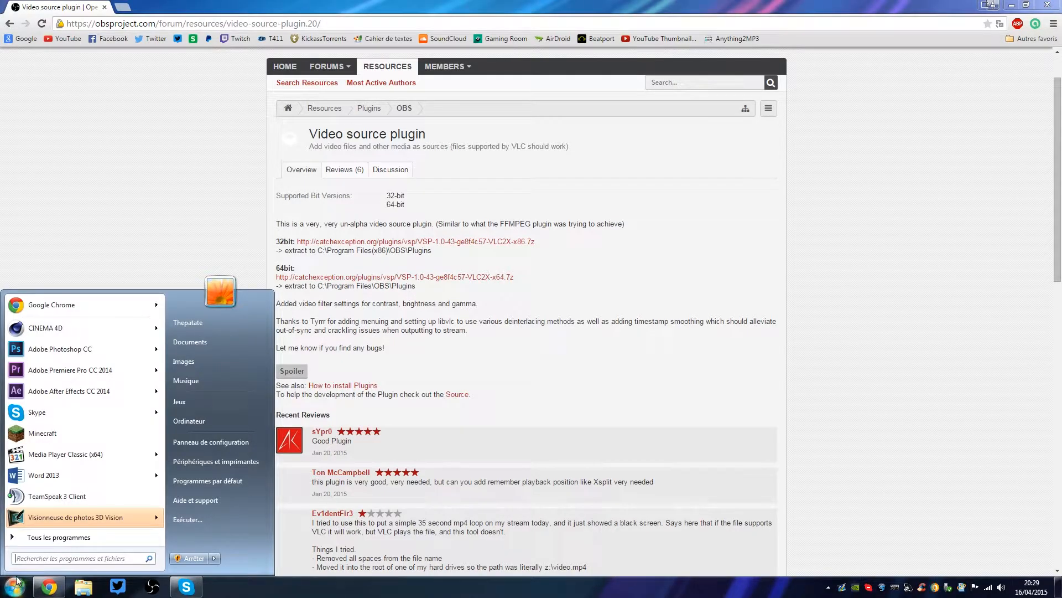
right_click(235, 418)
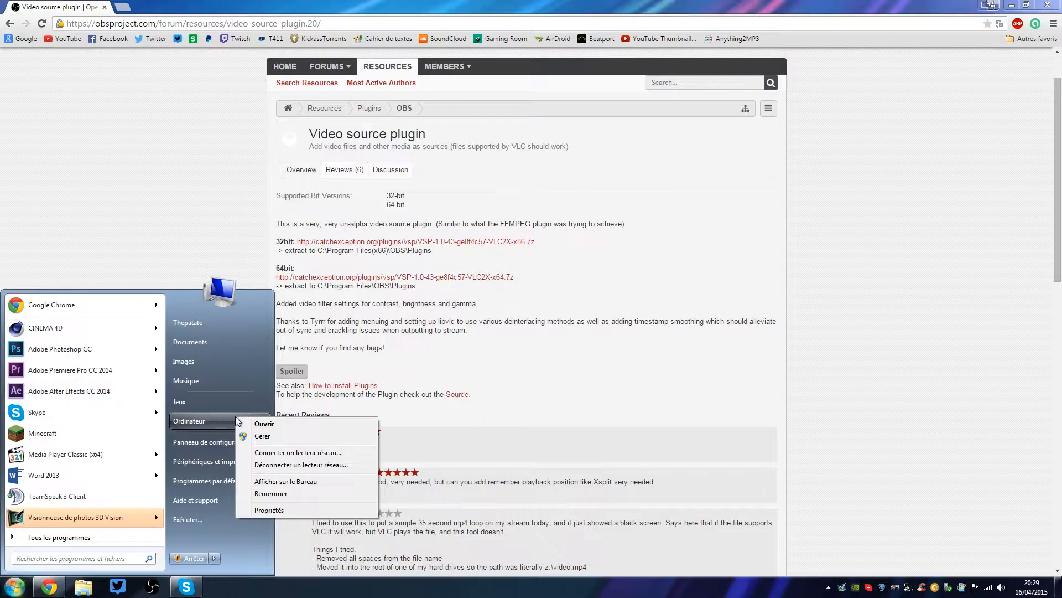
left_click(272, 510)
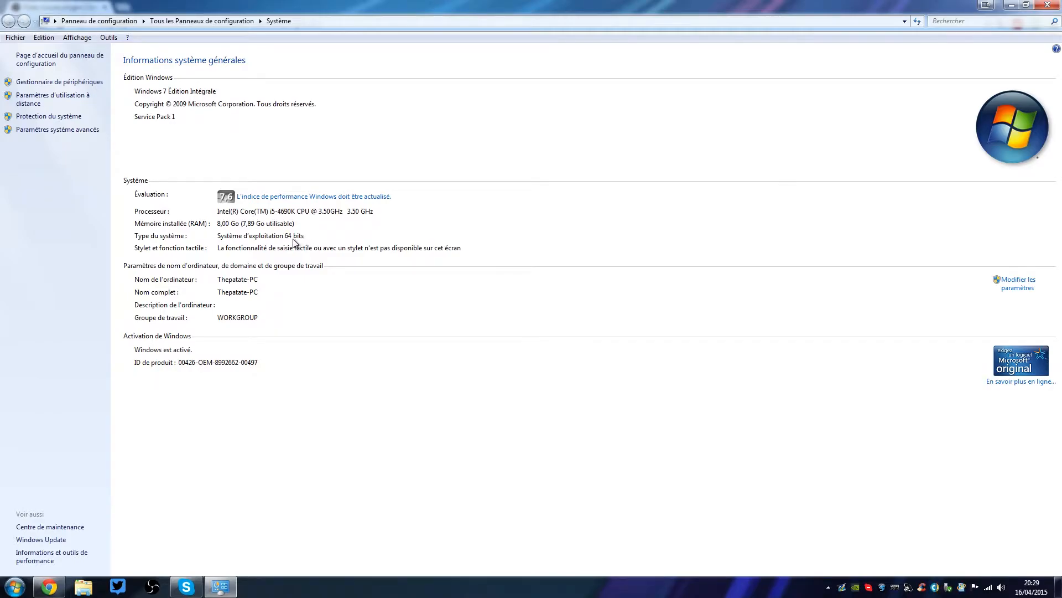
left_click(1053, 6)
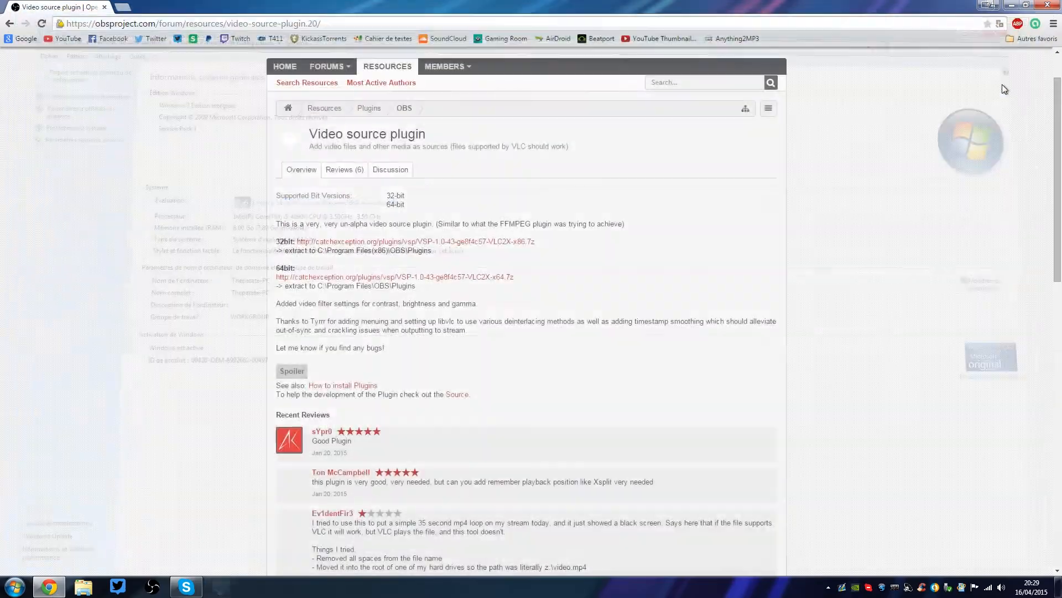
scroll(693, 249, "up", 1)
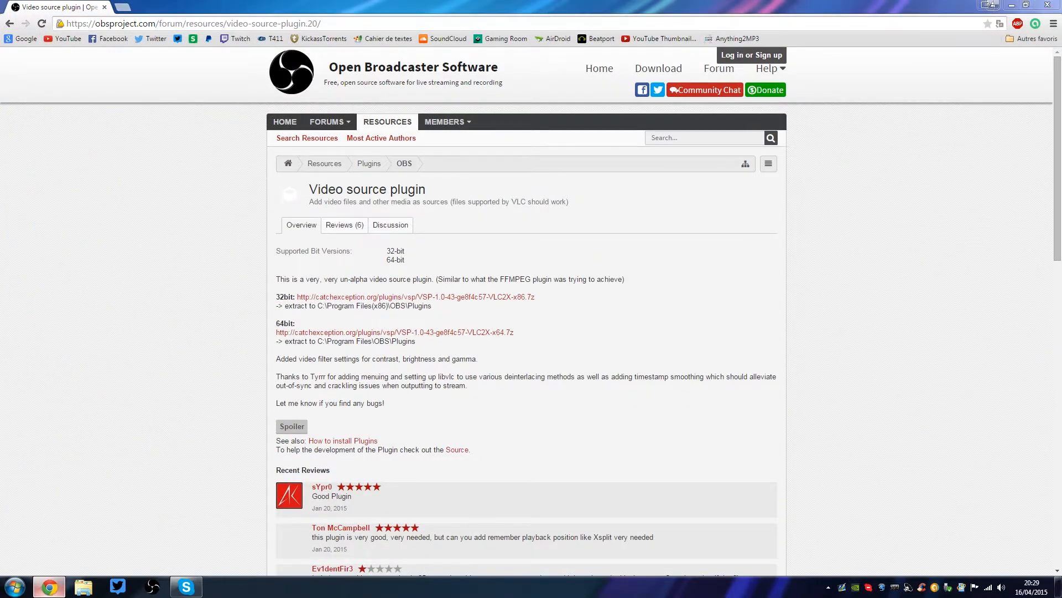
- Extract the VideoSourcePlugin folder and VideoSourcePluginWrapper.dll from the downloaded VSP x64 archive to the desktop, and close the archive
left_click(48, 587)
left_click_drag(650, 506, 524, 433)
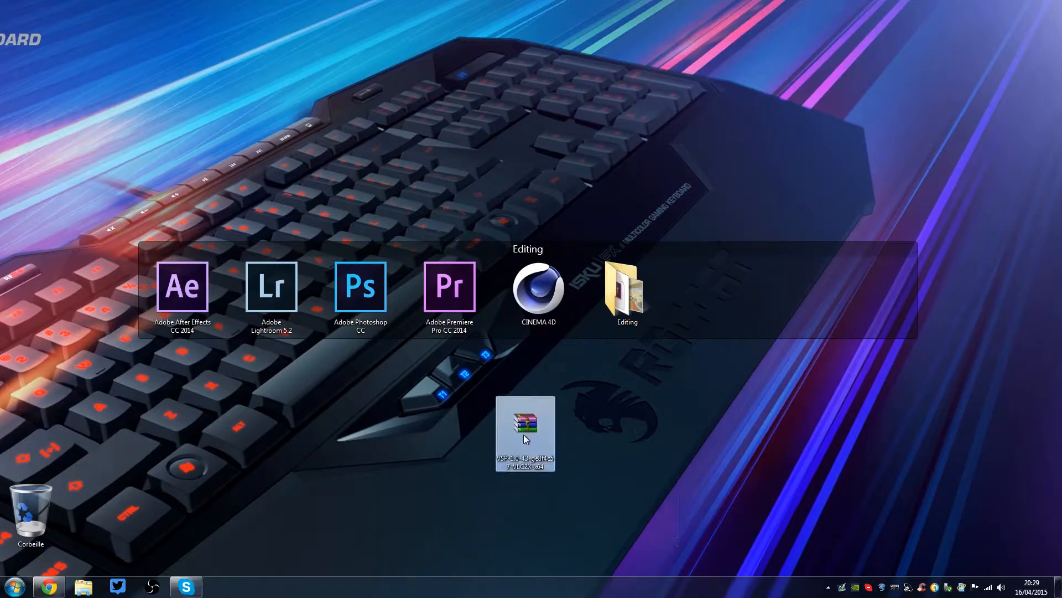
left_click_drag(461, 367, 642, 478)
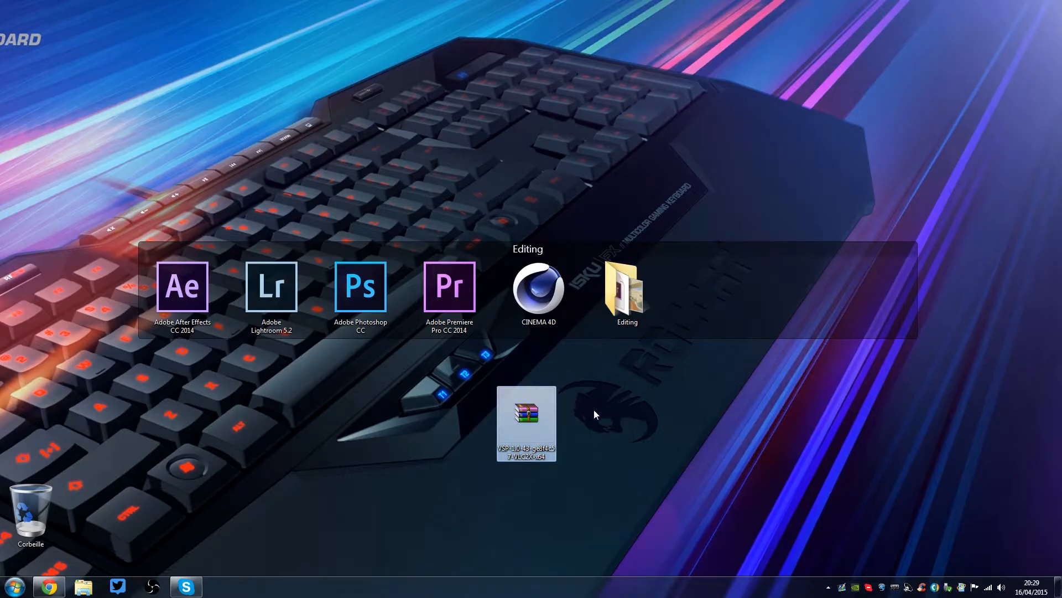
double_click(532, 420)
left_click_drag(470, 214, 548, 208)
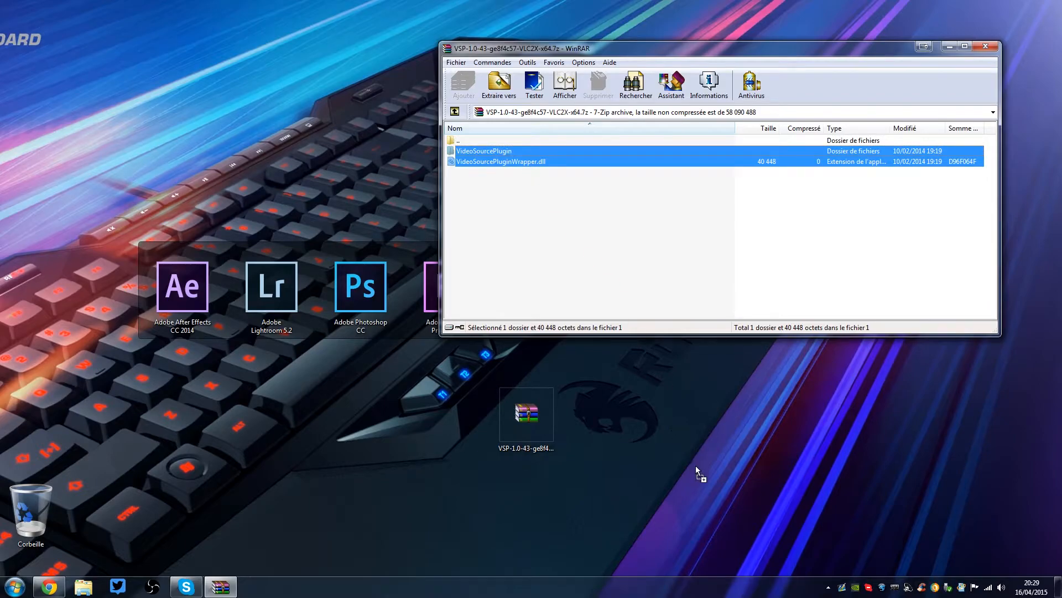
left_click_drag(695, 466, 696, 466)
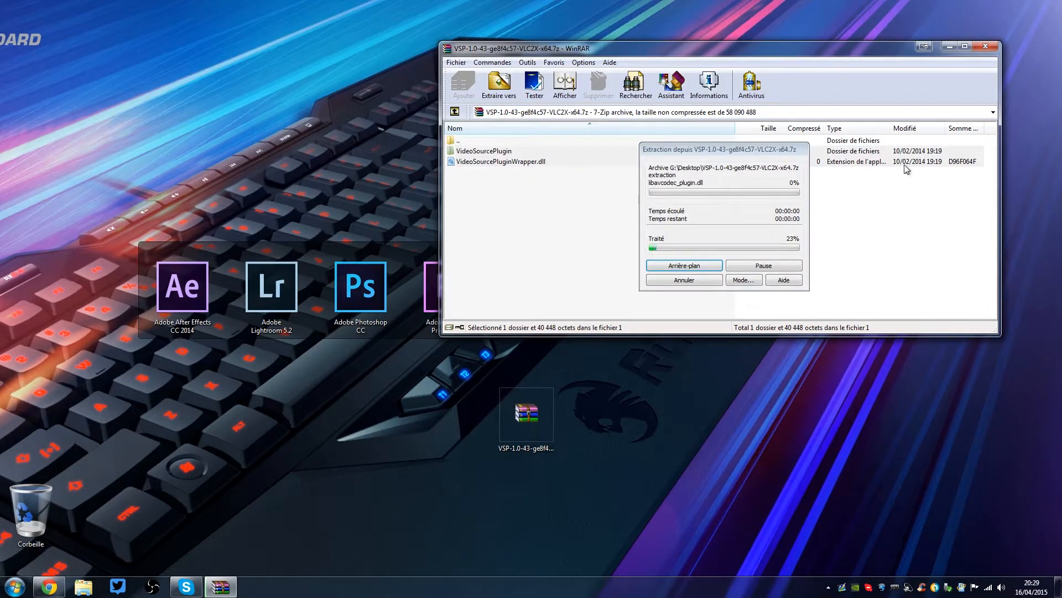
left_click(985, 47)
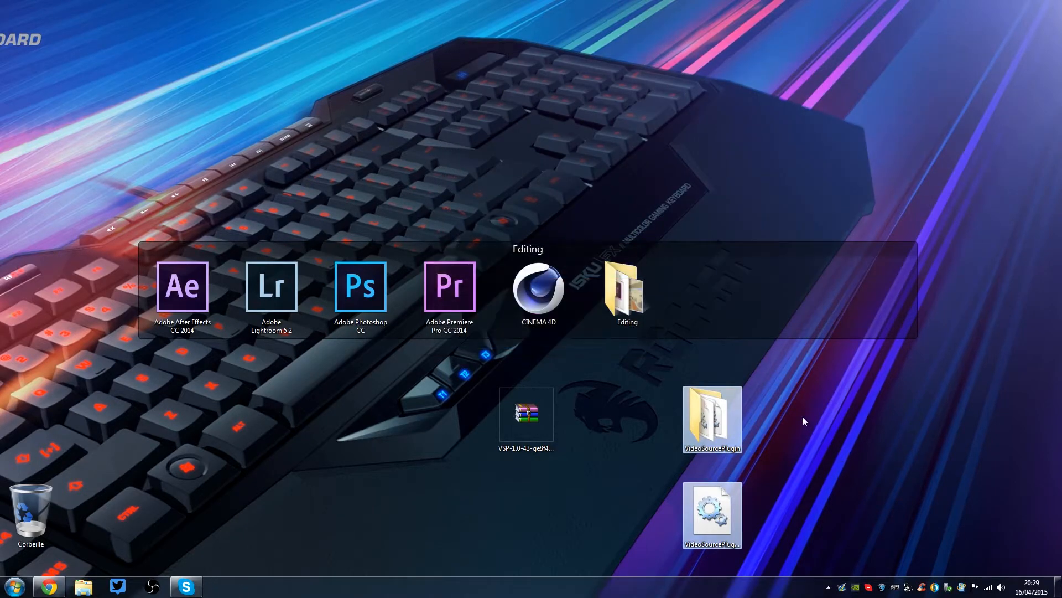
- Cut the extracted VideoSourcePlugin folder and VideoSourcePluginWrapper.dll from the desktop
left_click(762, 378)
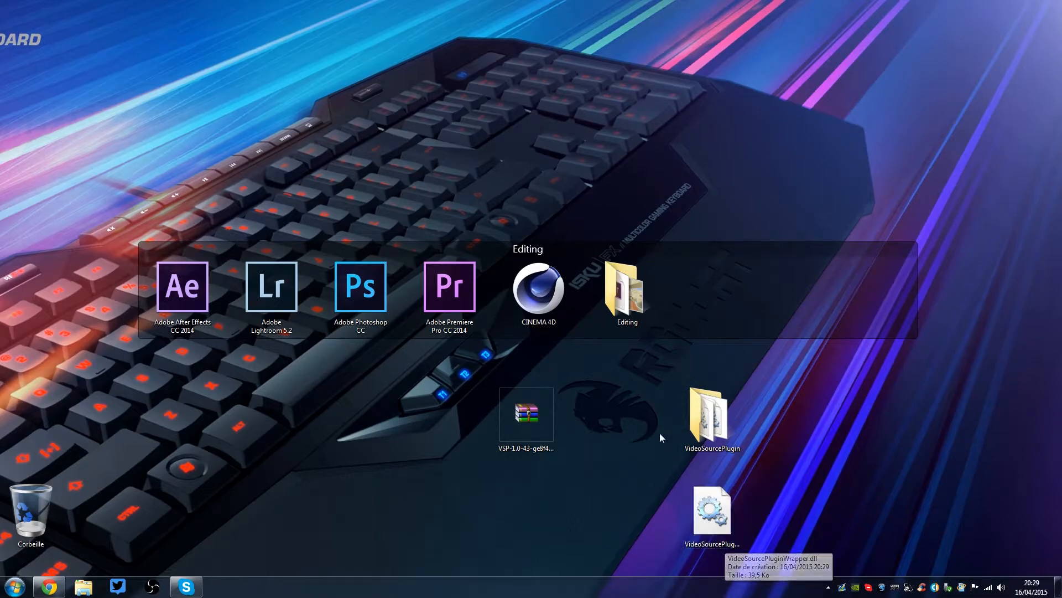
left_click_drag(670, 387, 836, 570)
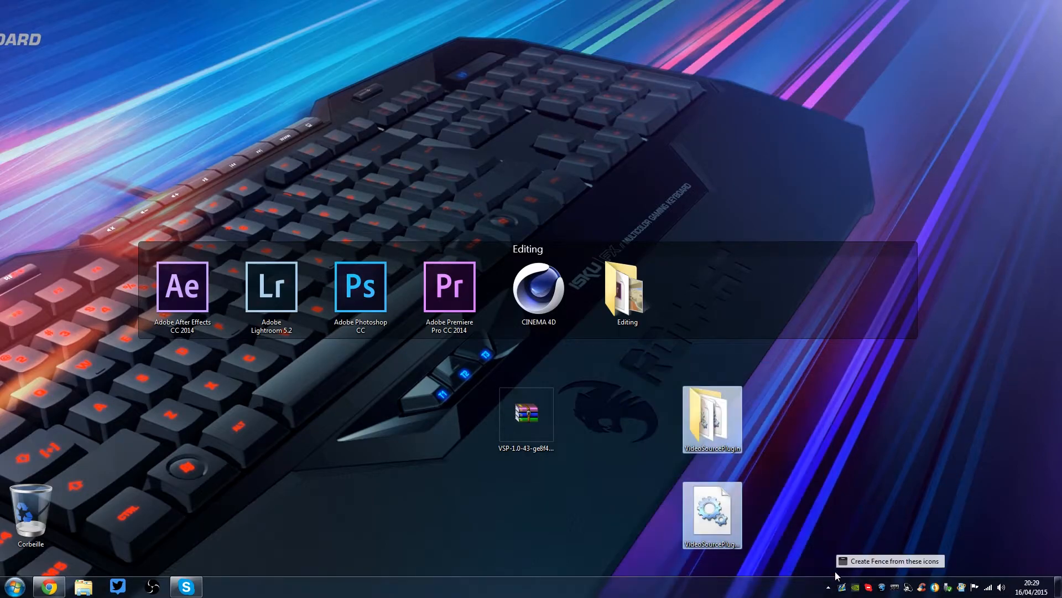
right_click(711, 420)
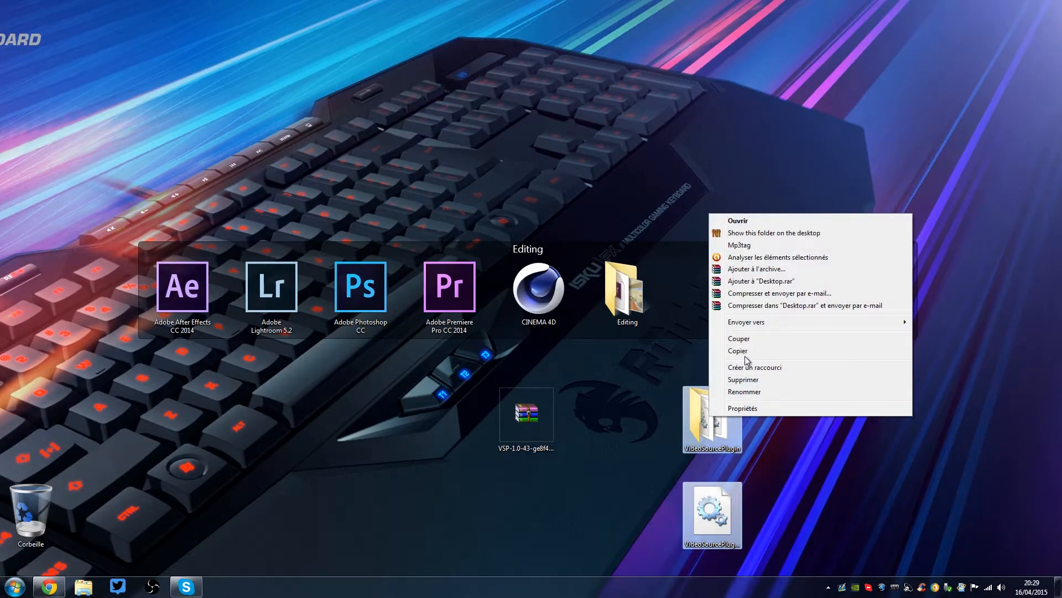
left_click(741, 339)
- Open the OBS plugins folder in Programmes on the local disk C:
left_click(7, 591)
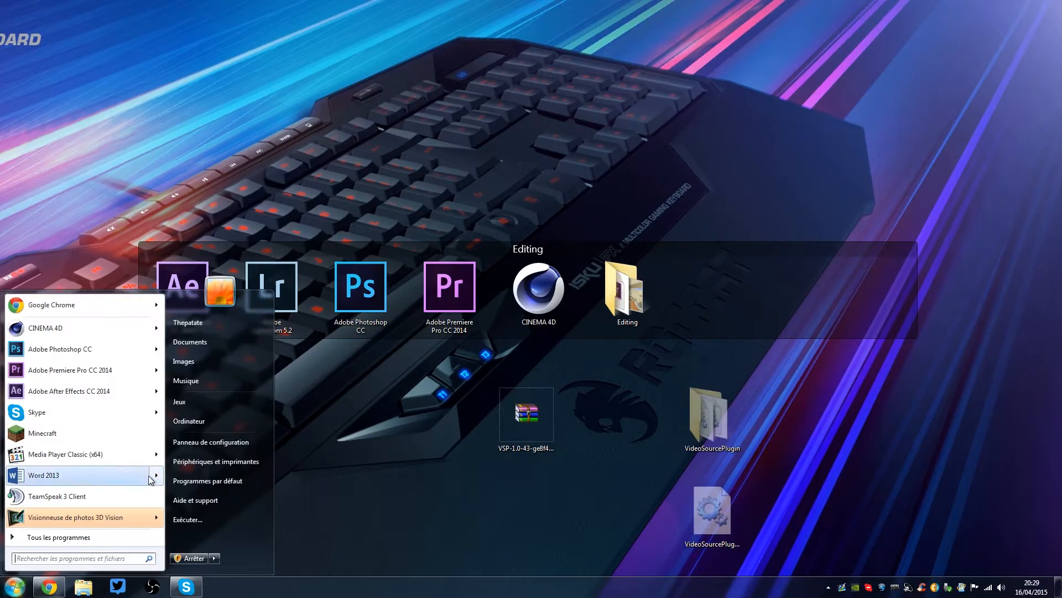
left_click(207, 423)
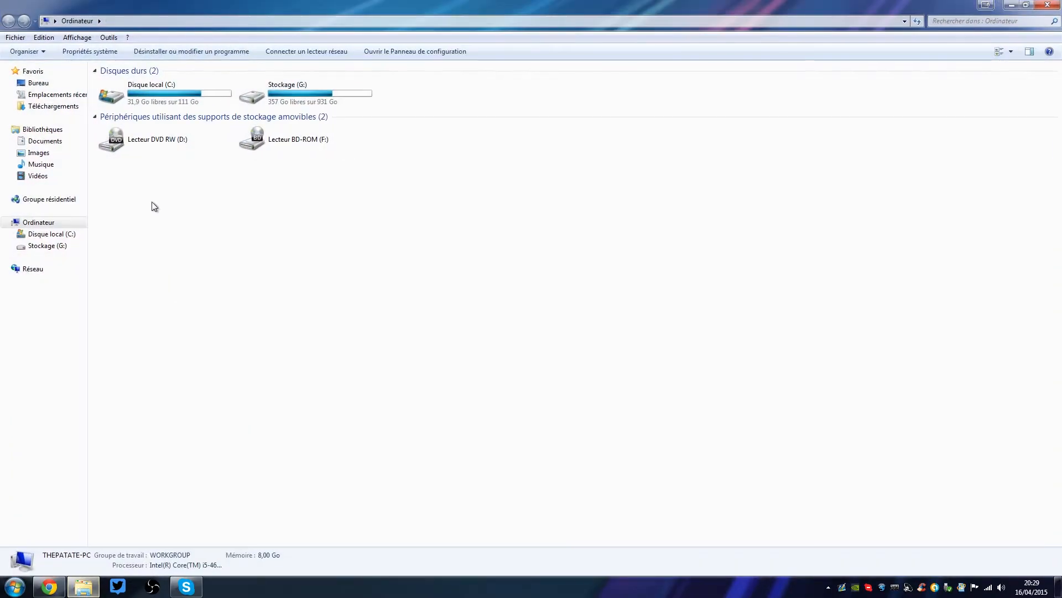
double_click(202, 95)
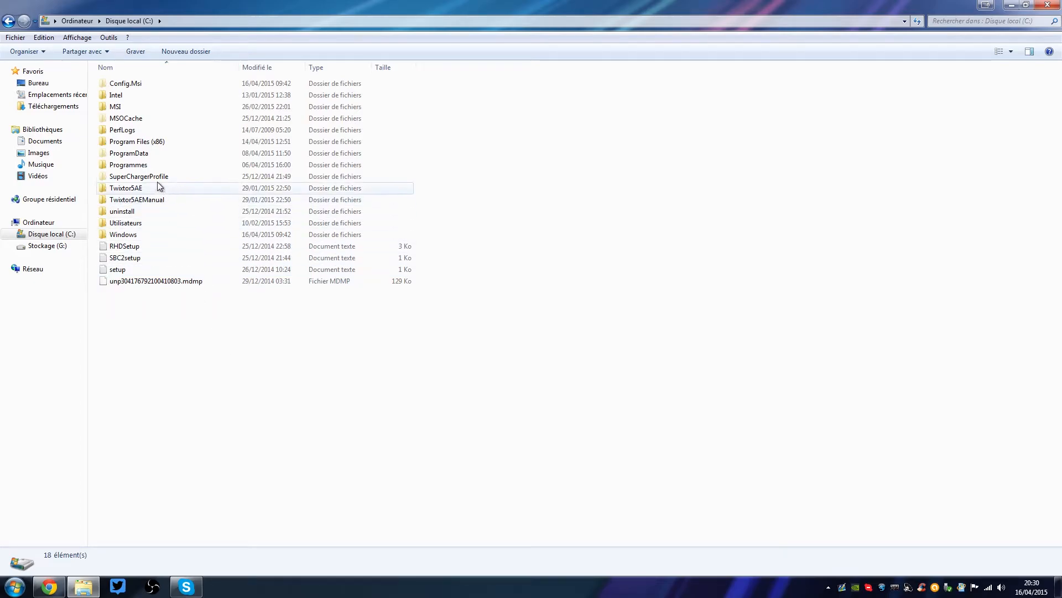
double_click(159, 165)
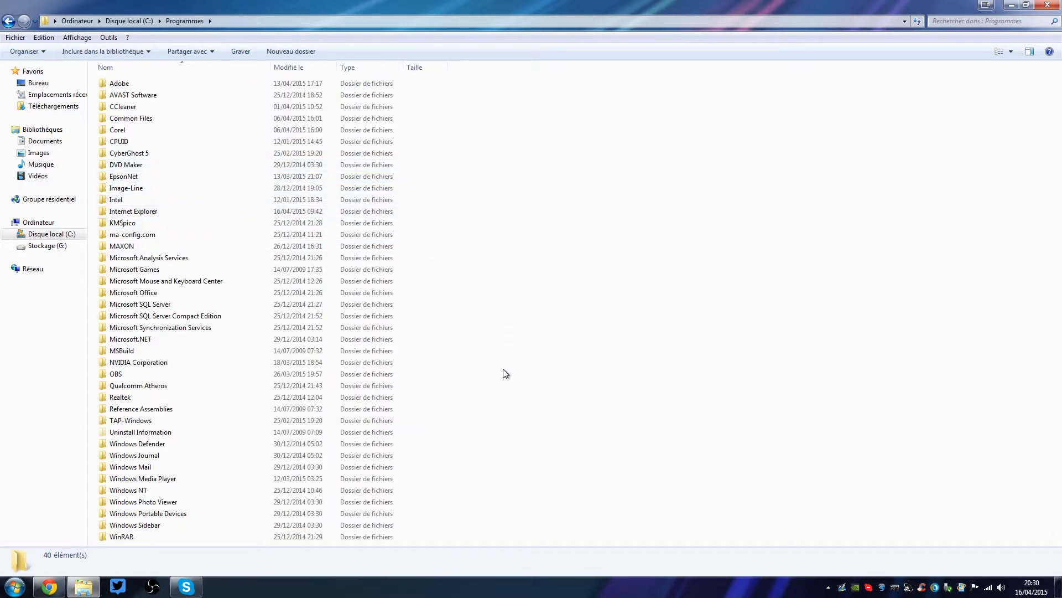
double_click(129, 375)
double_click(130, 97)
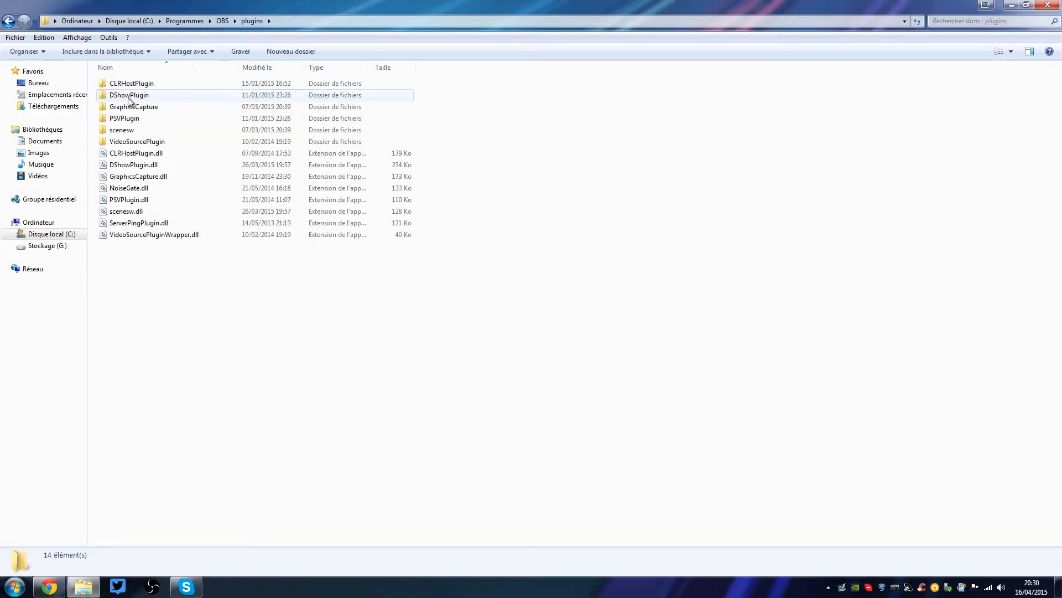
- Try to move the cut VideoSourcePlugin folder and wrapper DLL into the OBS plugins folder
right_click(267, 290)
left_click(302, 357)
left_click_drag(481, 163, 526, 157)
left_click(549, 418)
left_click(622, 403)
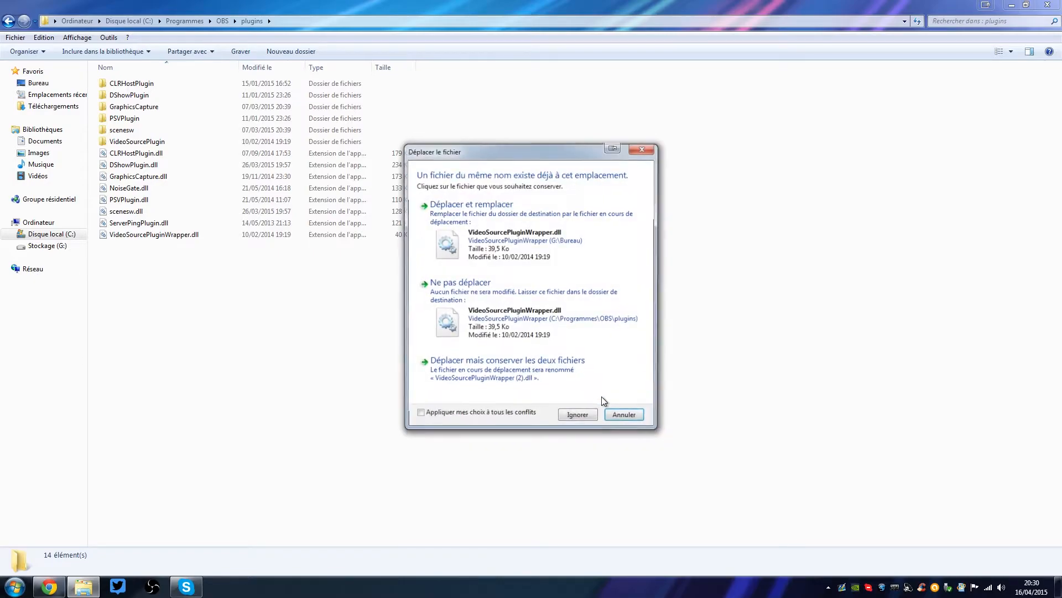
left_click(616, 394)
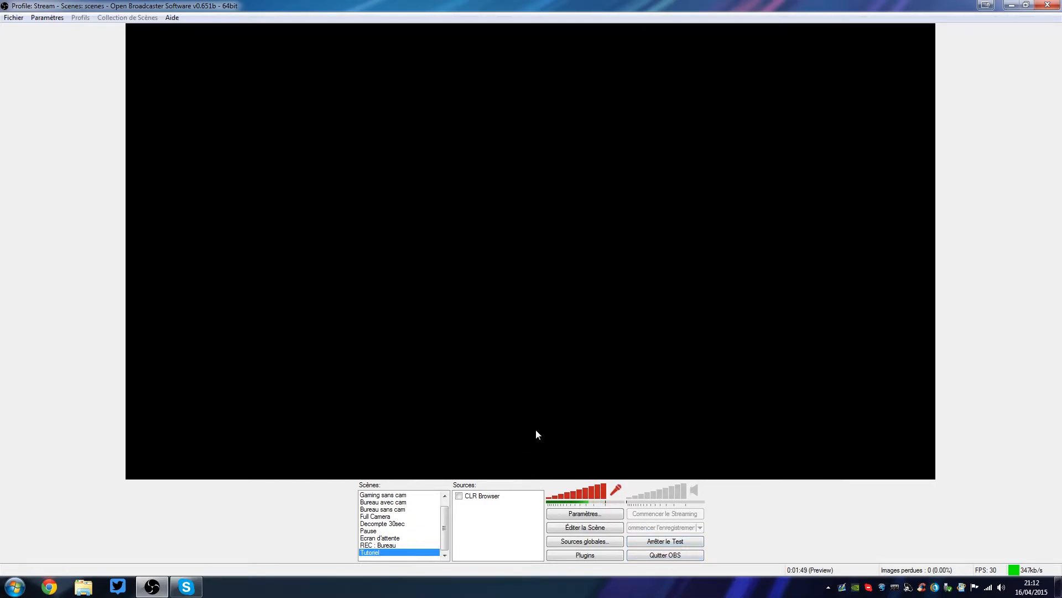
- Add a video source named Fond to the Tutoriel scene
right_click(488, 515)
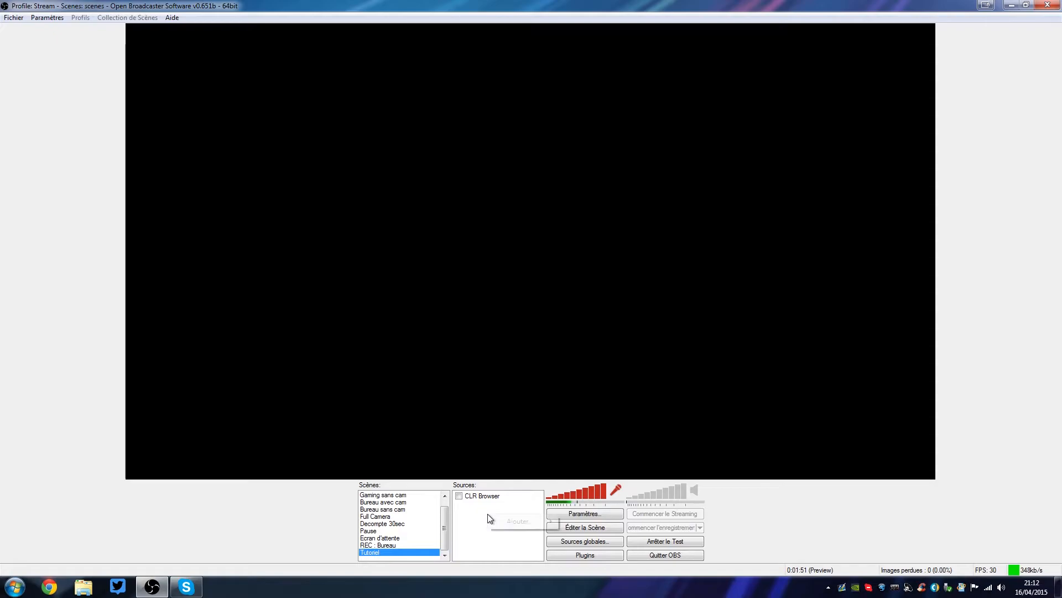
mouse_move(517, 521)
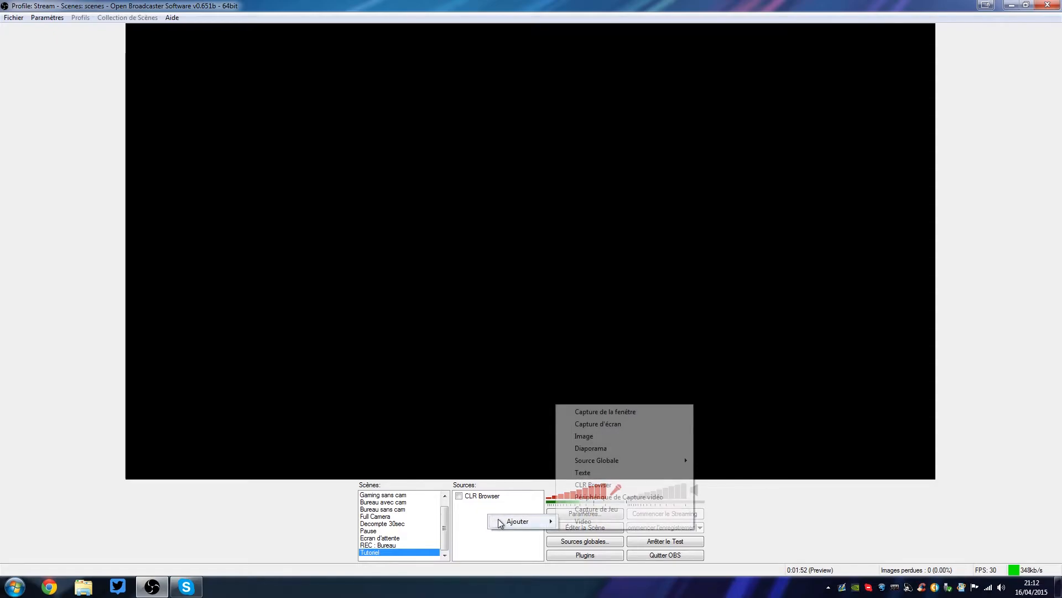
left_click(580, 522)
type("Test")
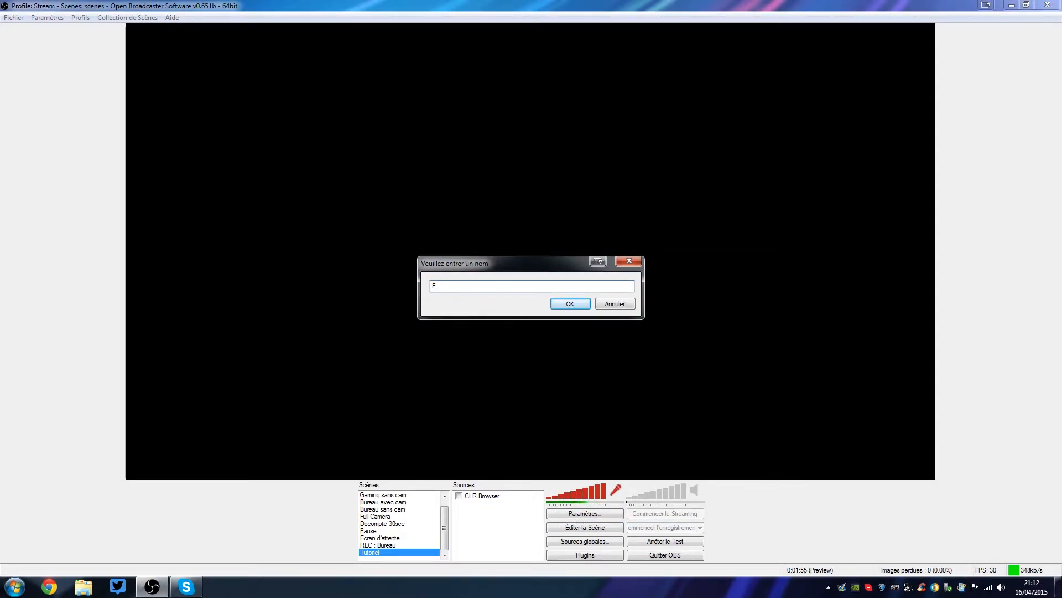
key("Return")
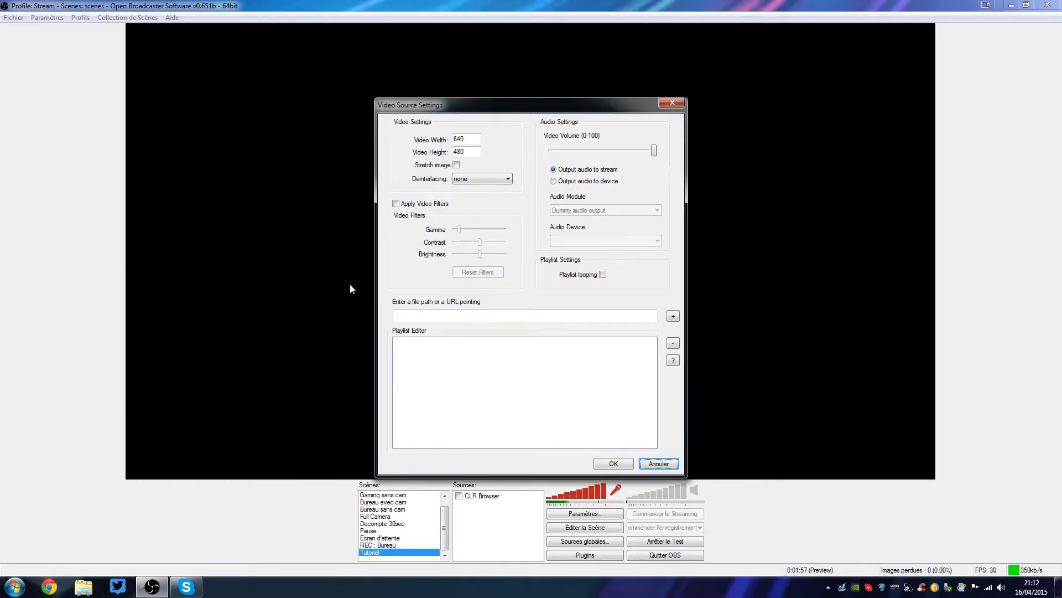
- Set the video source's width to 1920 and its height to 1080
left_click_drag(435, 105, 695, 79)
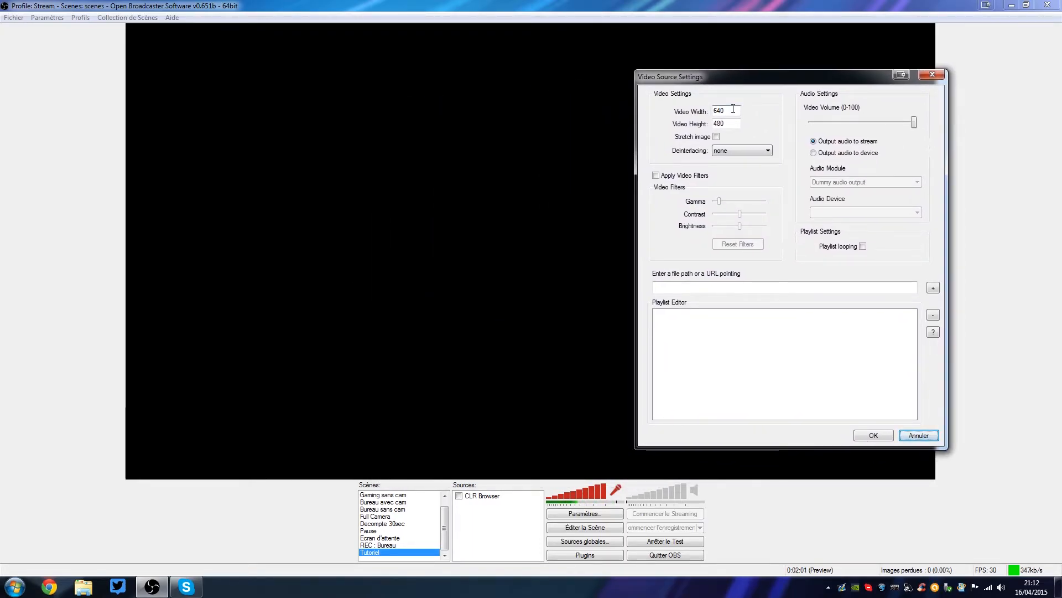
left_click_drag(733, 109, 690, 112)
type("1920")
left_click_drag(731, 123, 716, 124)
type("1080")
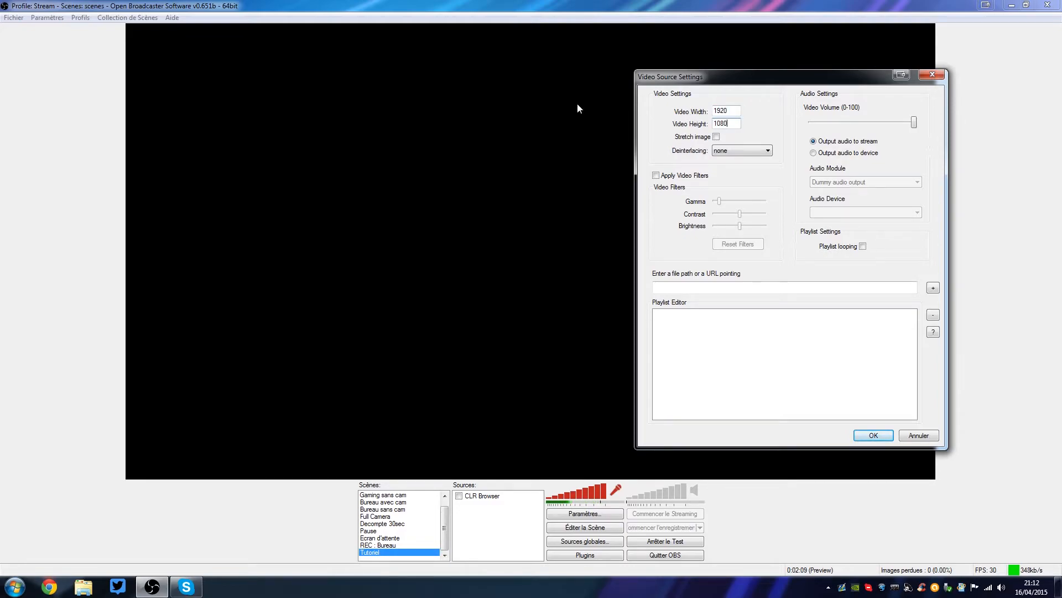
- Set the source's video volume to the maximum and enable playlist looping
left_click(866, 123)
left_click_drag(866, 122, 949, 112)
left_click(864, 246)
- Add the Fond particules video from the LIVE folder to the playlist and confirm the source settings
left_click(934, 333)
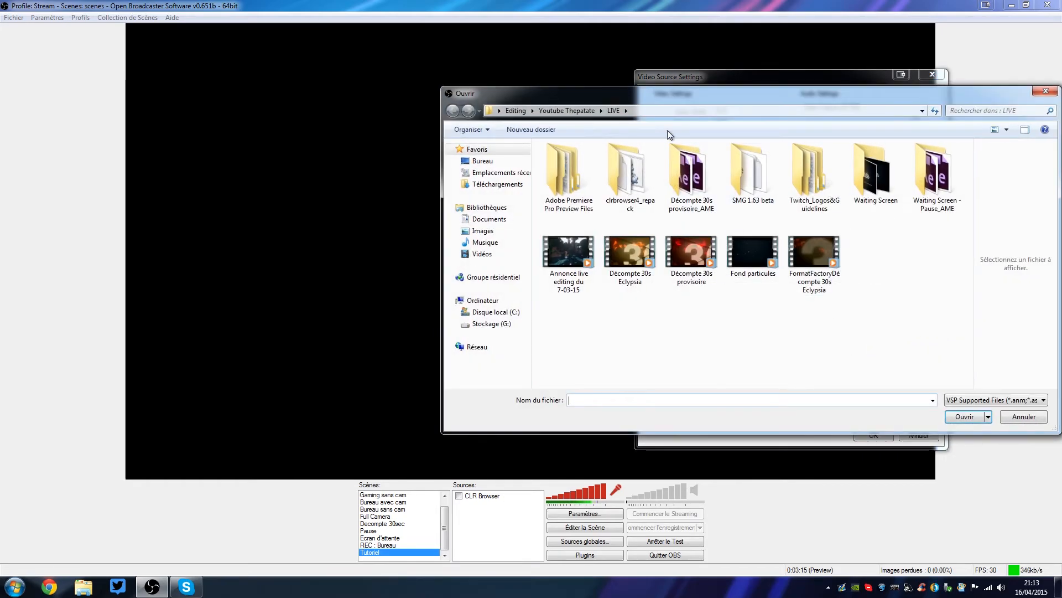
left_click_drag(648, 80, 318, 78)
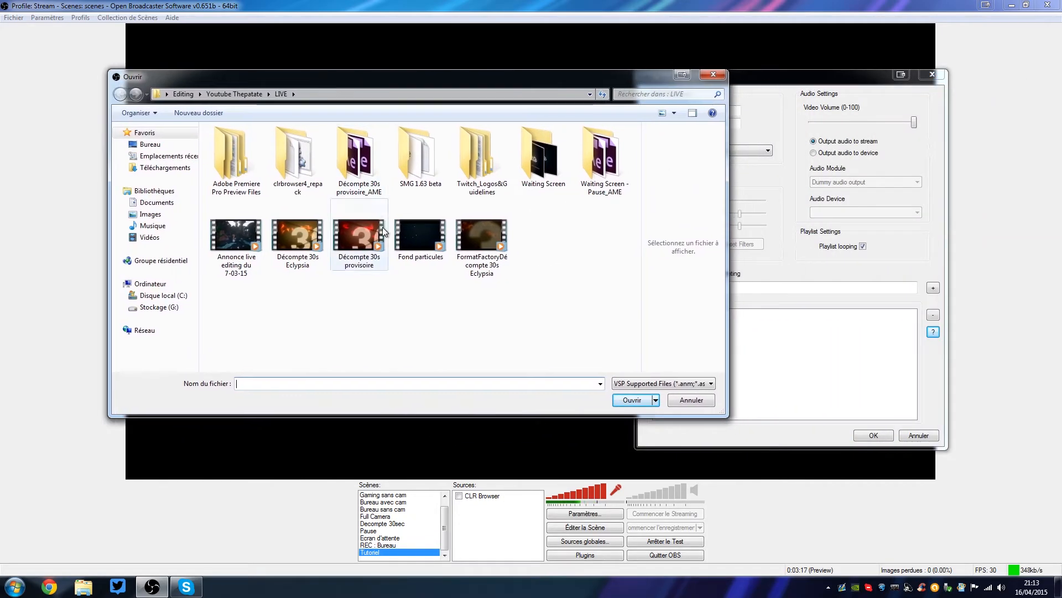
left_click(424, 257)
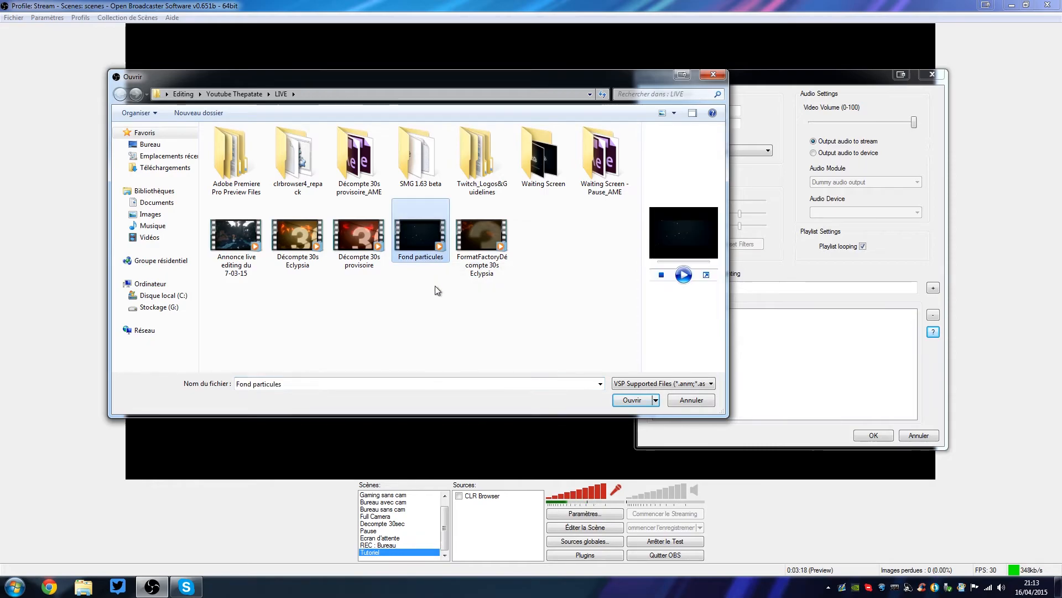
left_click(632, 399)
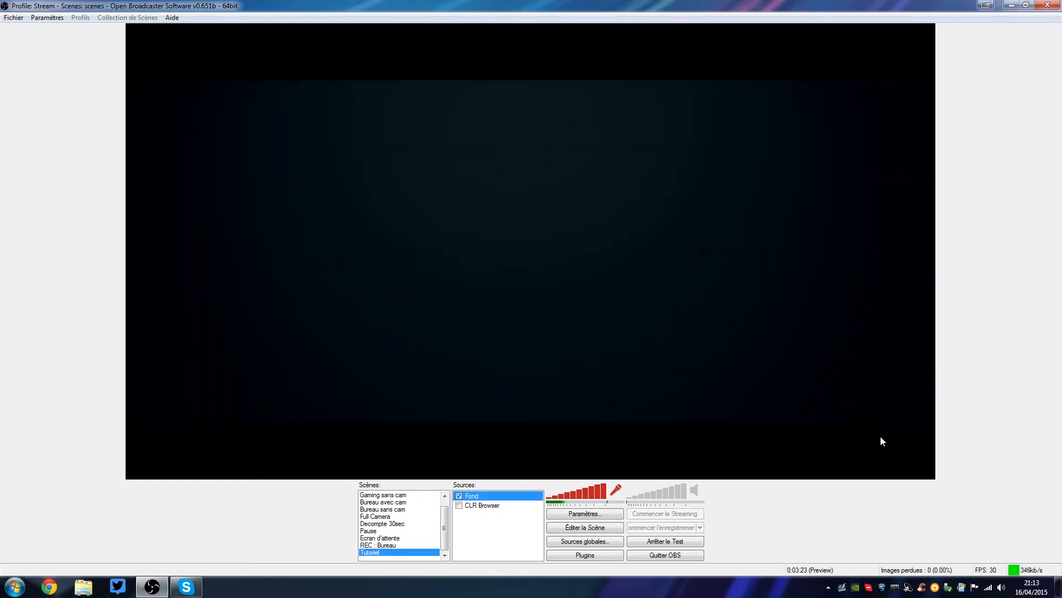
left_click(881, 436)
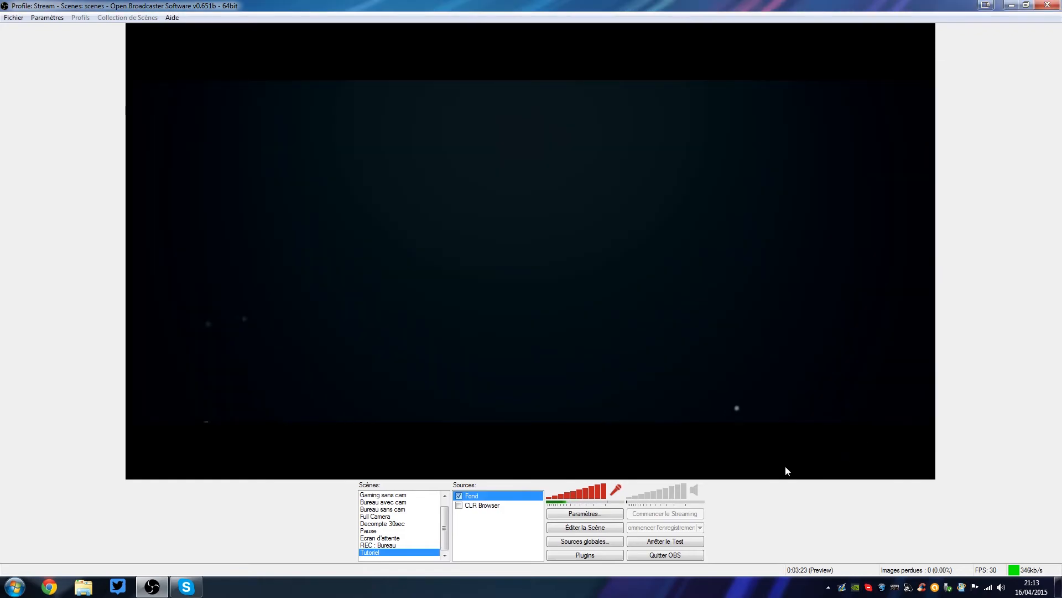